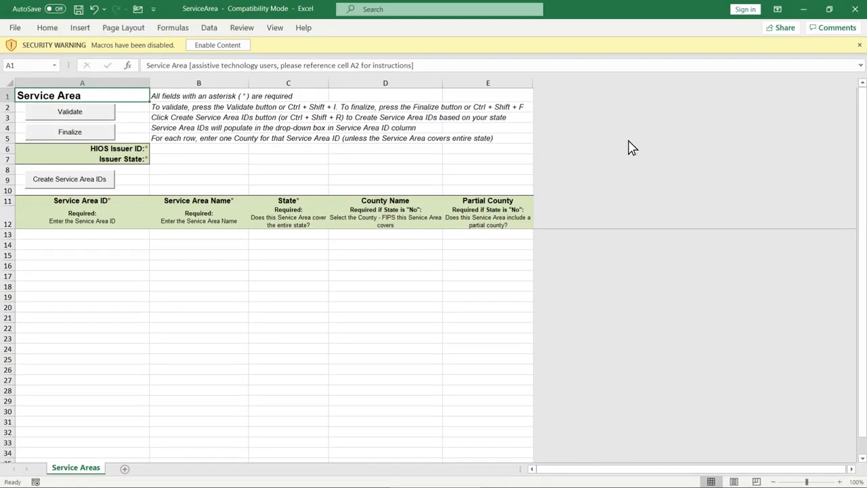
# Enable the workbook's macros and fill in the template header with HIOS Issuer ID 12345 and issuer state AK.
pyautogui.click(218, 44)
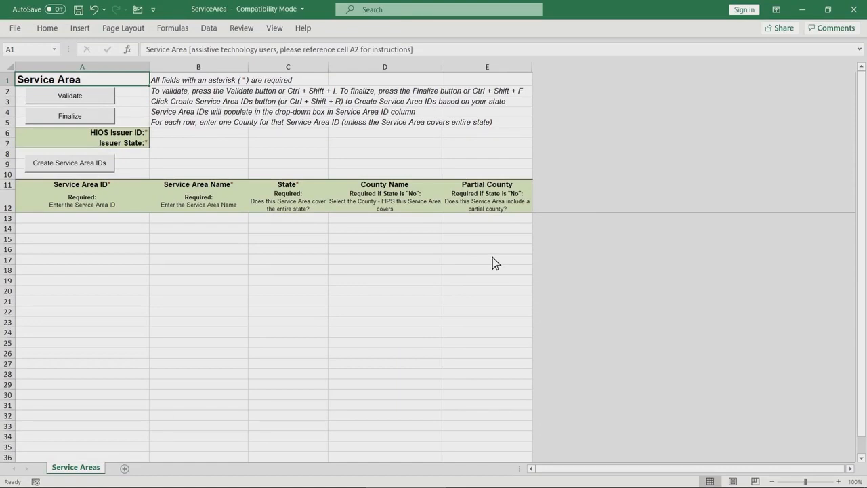
pyautogui.click(245, 135)
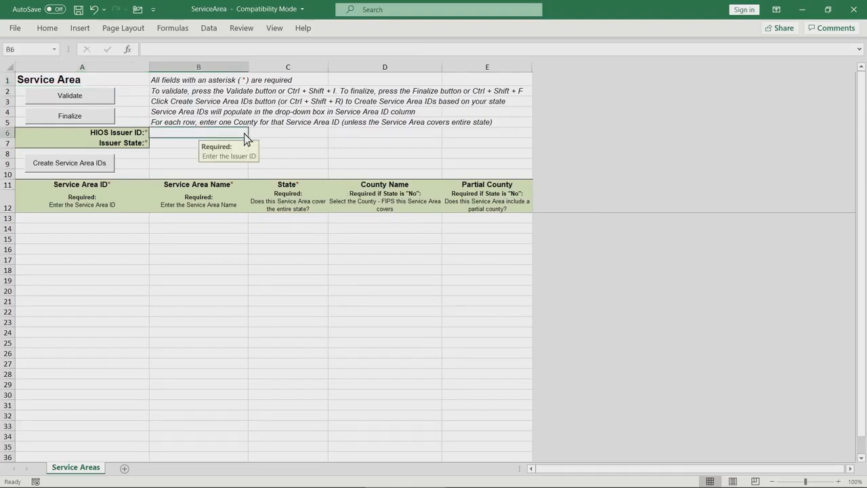
pyautogui.write('1234')
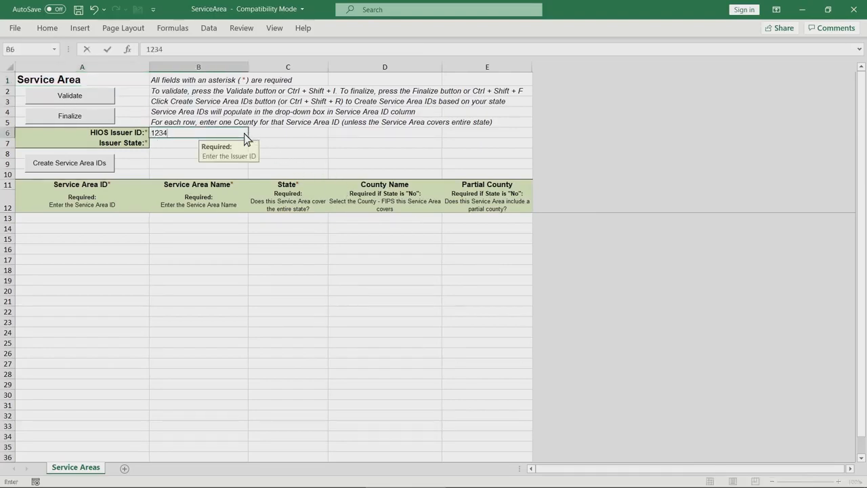
pyautogui.write('5')
pyautogui.click(200, 143)
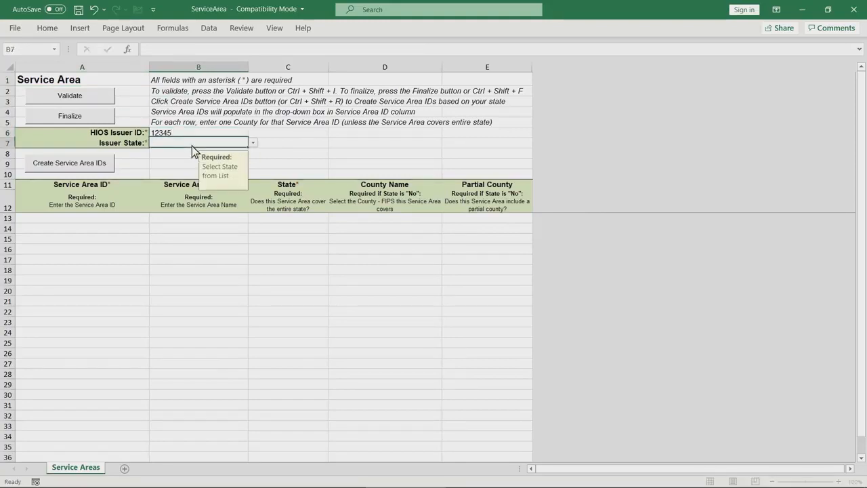
pyautogui.click(254, 144)
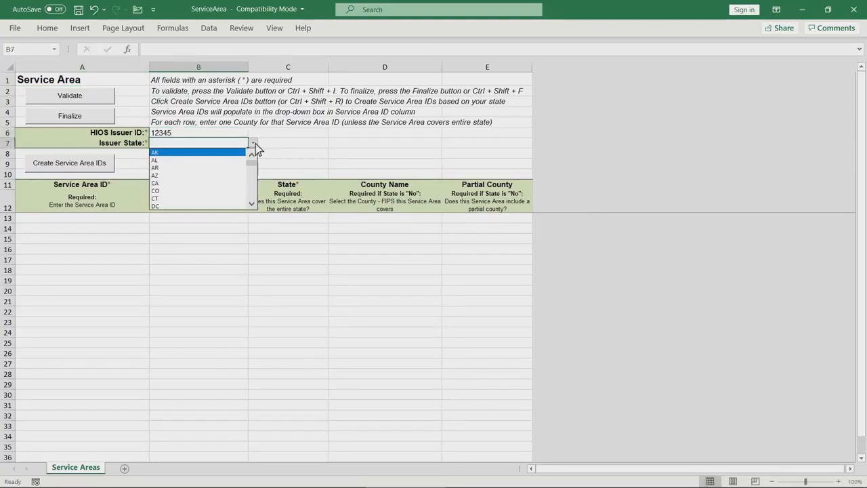
pyautogui.click(240, 153)
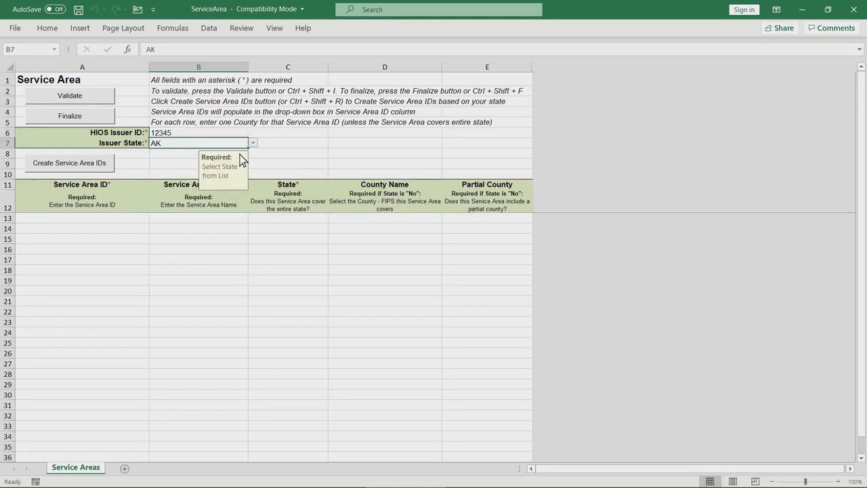
# Create service area IDs for 2 service areas.
pyautogui.click(105, 170)
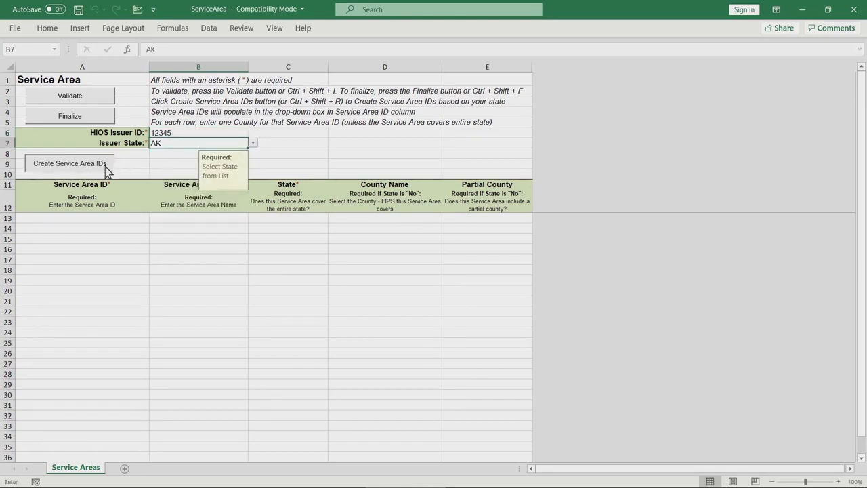
pyautogui.write('2')
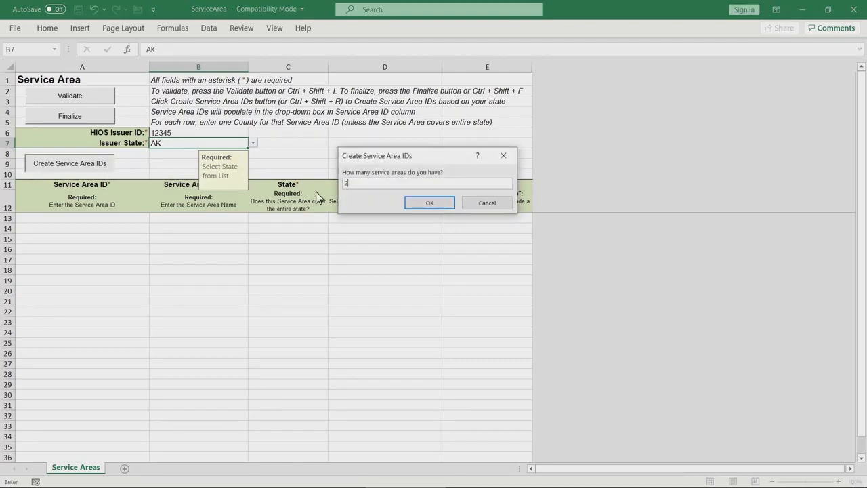
pyautogui.click(429, 202)
pyautogui.click(482, 287)
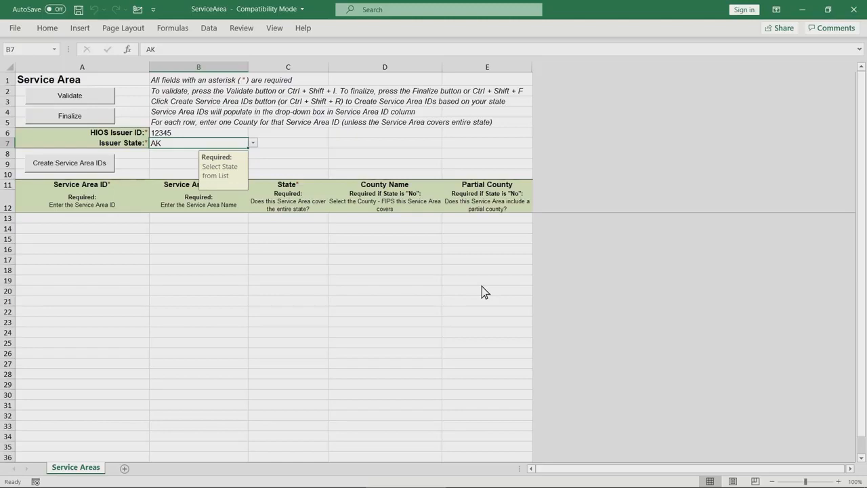
# In row 13, assign service area ID AKS001 and name it "QHP Service Area 1".
pyautogui.click(140, 218)
pyautogui.click(155, 221)
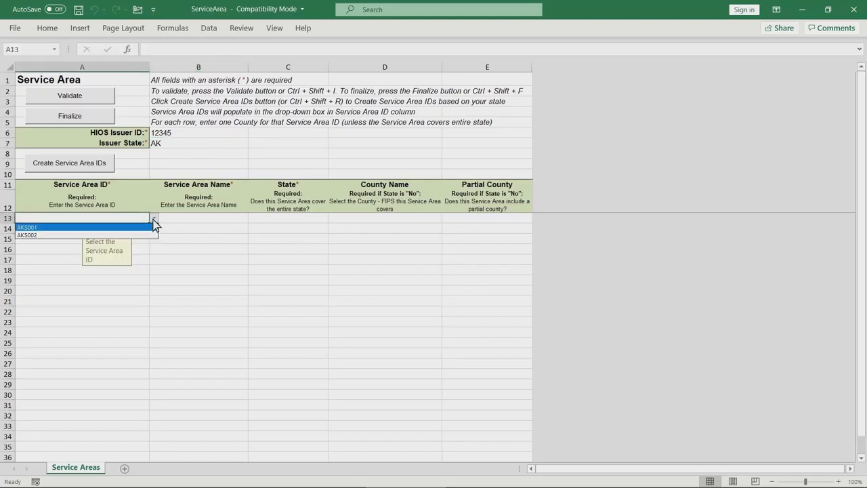
pyautogui.click(148, 227)
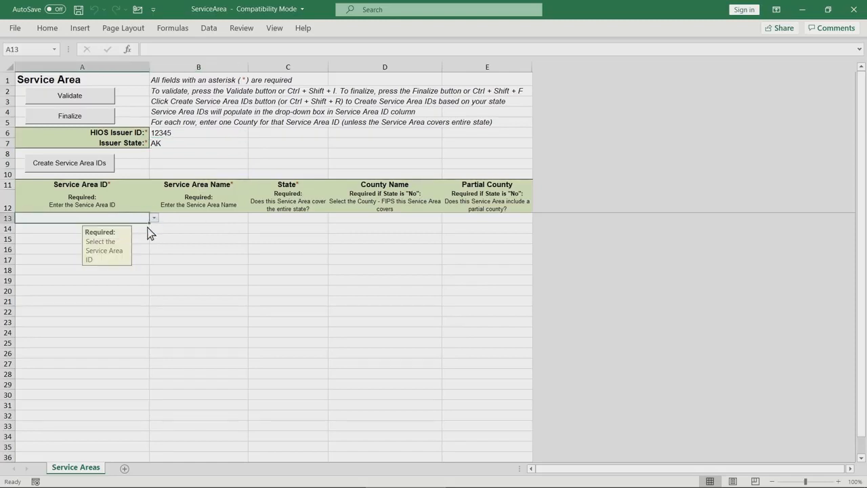
pyautogui.click(242, 220)
pyautogui.write('QHP Service ')
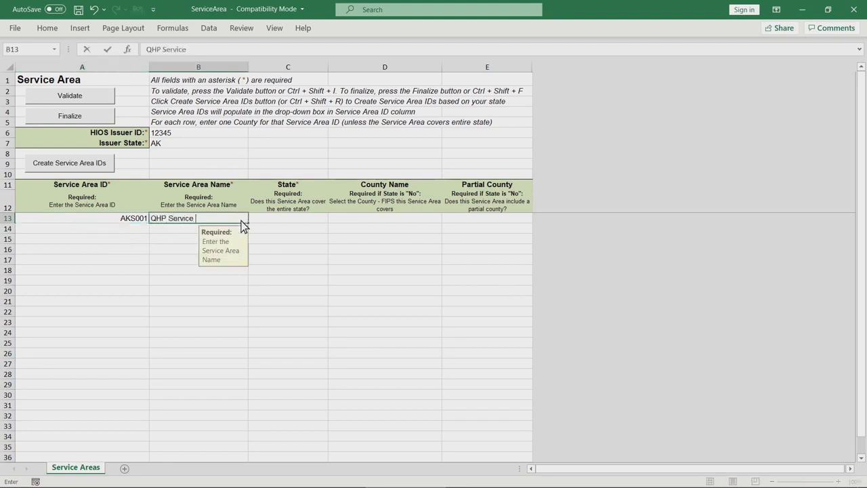
pyautogui.write('Area 1')
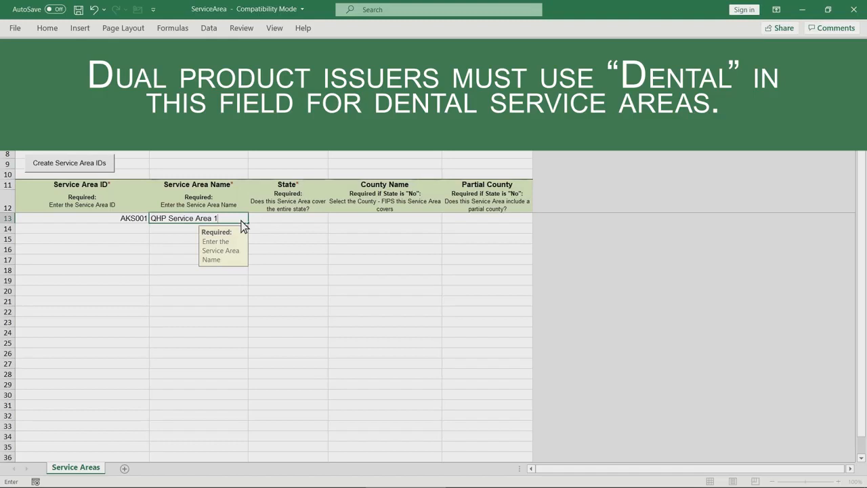
# Try Yes for whether QHP Service Area 1 covers the entire state, and change the answer to No.
pyautogui.click(269, 222)
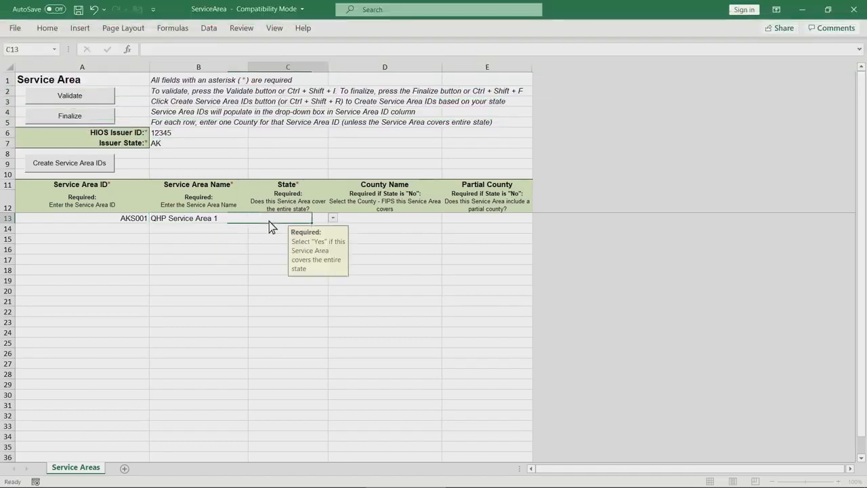
pyautogui.click(332, 219)
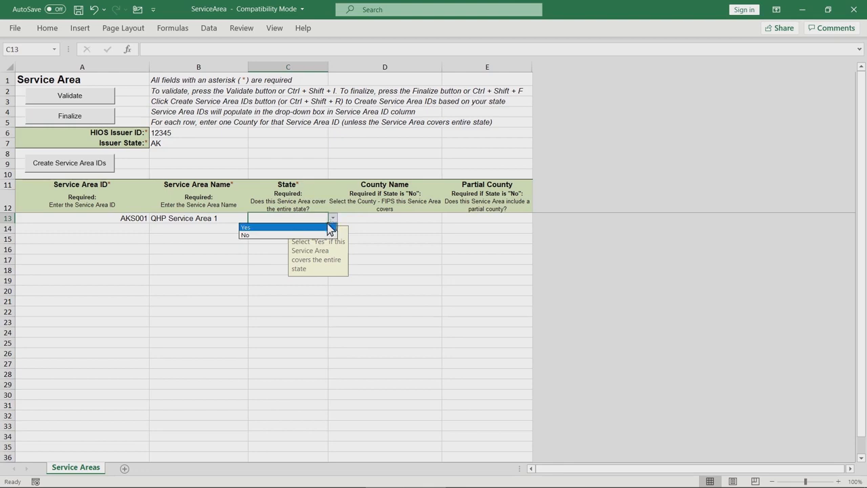
pyautogui.click(318, 228)
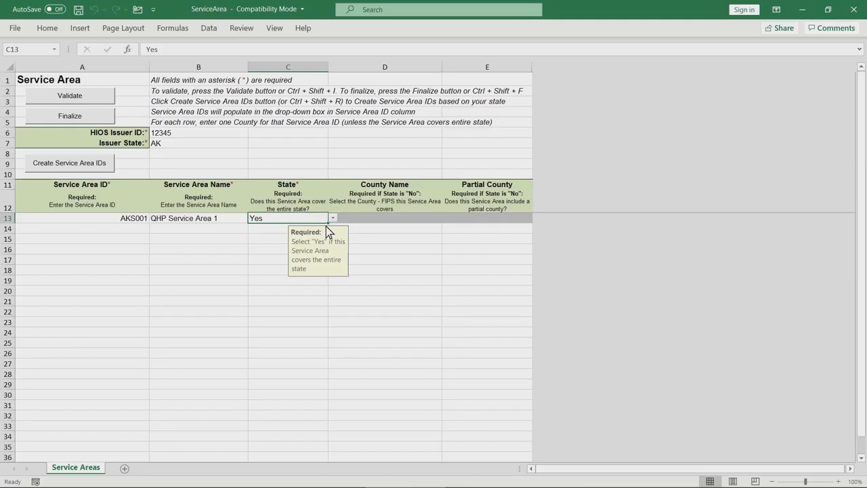
pyautogui.click(333, 218)
pyautogui.click(321, 236)
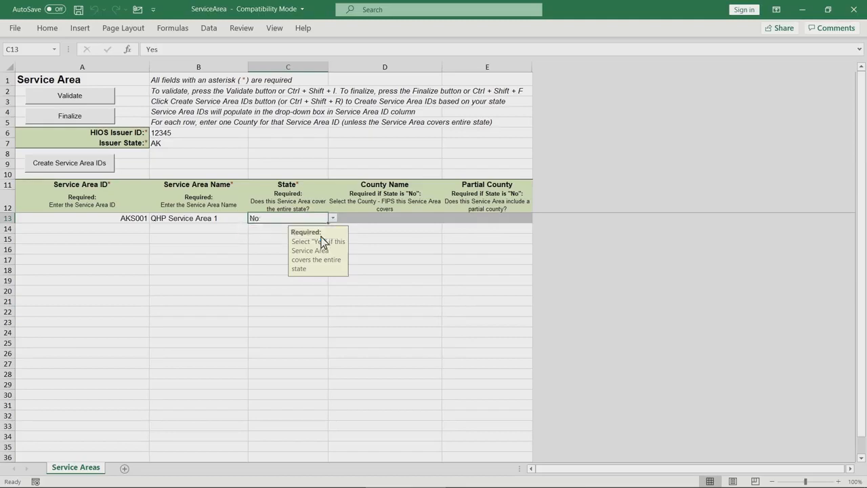
# Select Anchorage - 02020 as the county for QHP Service Area 1 and set Partial County to Yes, accepting the partial-county notice.
pyautogui.click(430, 221)
pyautogui.click(446, 219)
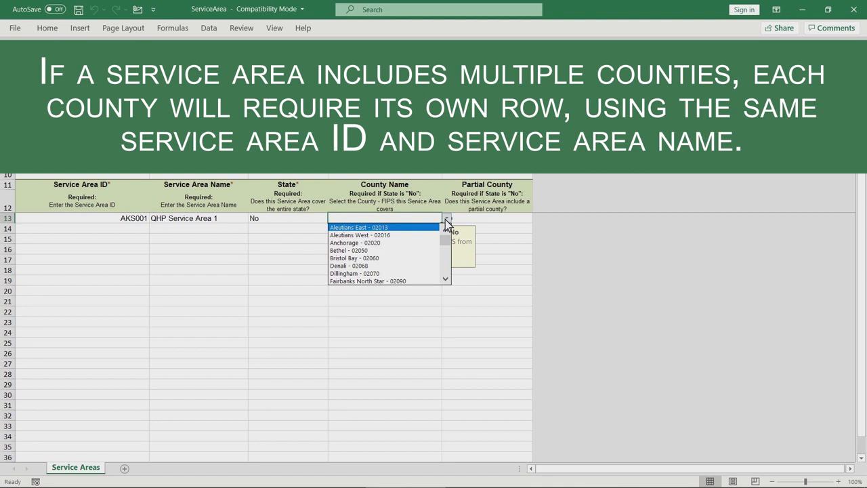
pyautogui.click(418, 246)
pyautogui.click(517, 219)
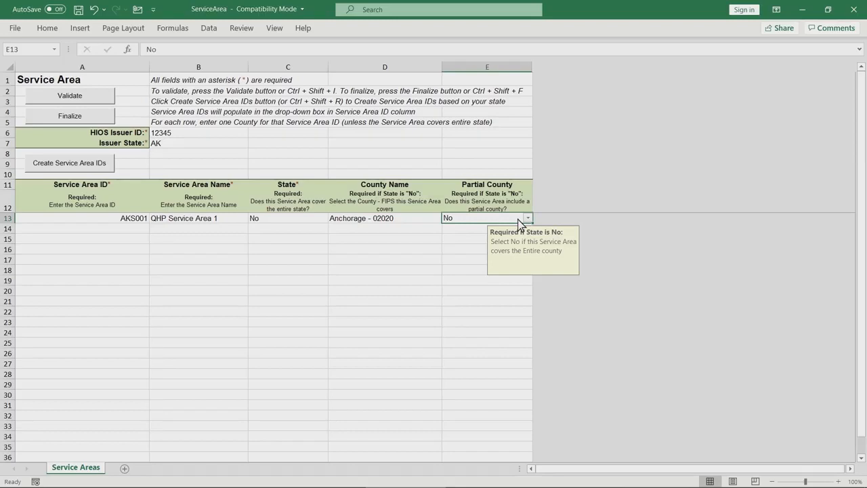
pyautogui.click(528, 219)
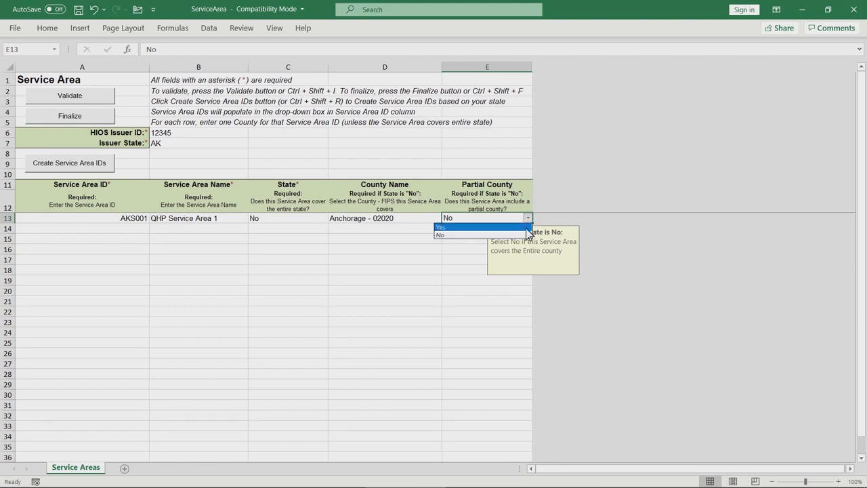
pyautogui.click(526, 229)
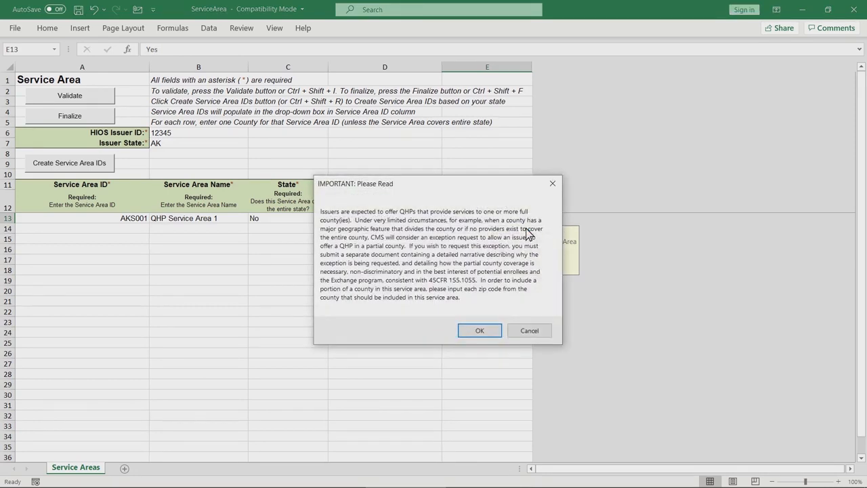
pyautogui.click(480, 331)
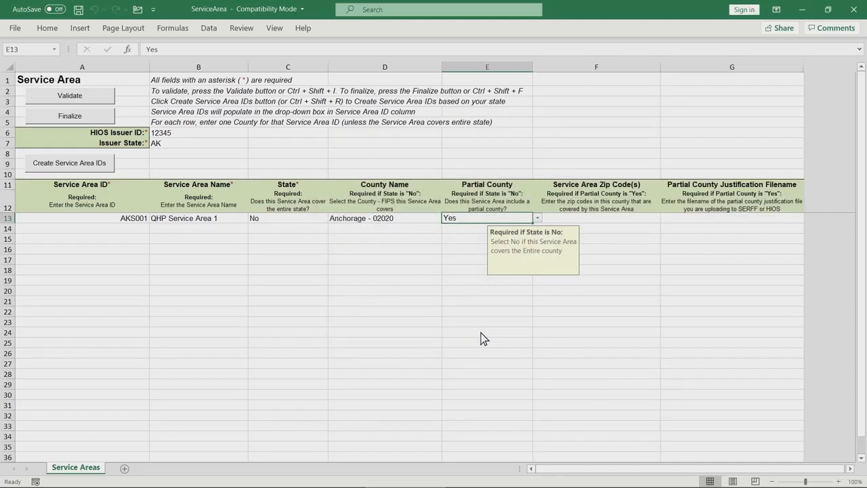
# Enter service area zip code 99508 and justification filename "12345_AK_service_area_partial_county" for QHP Service Area 1.
pyautogui.click(637, 218)
pyautogui.write('99508')
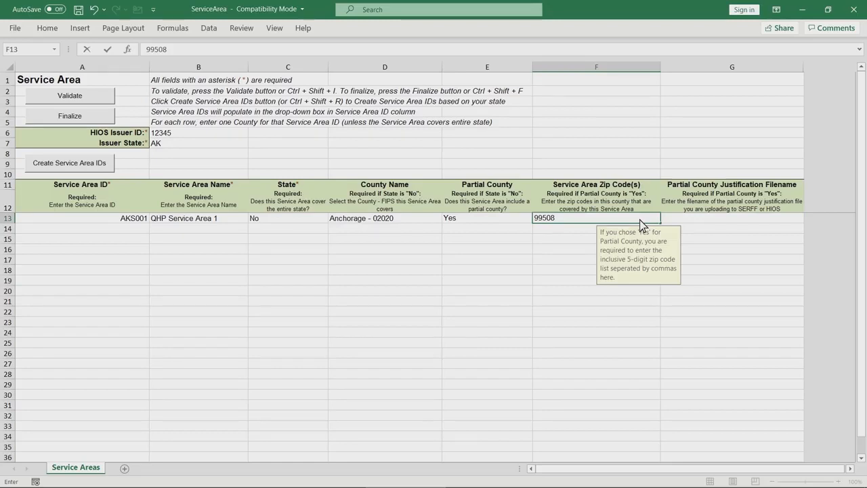
pyautogui.click(798, 222)
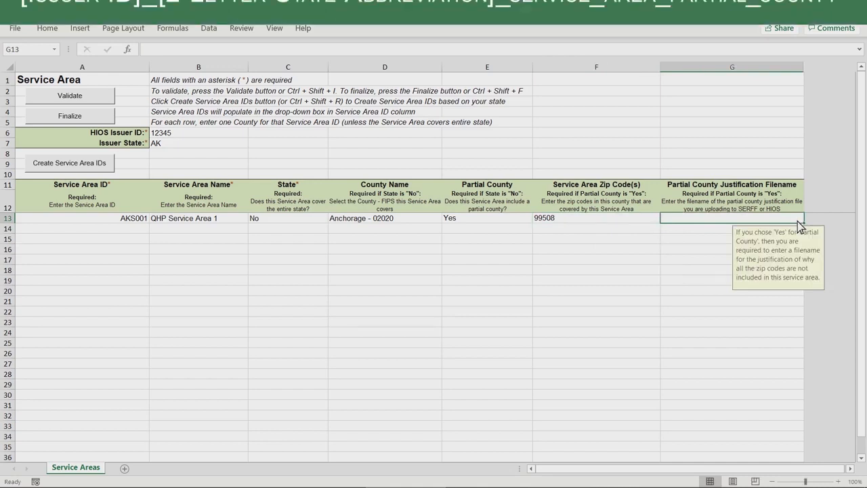
pyautogui.write('1234')
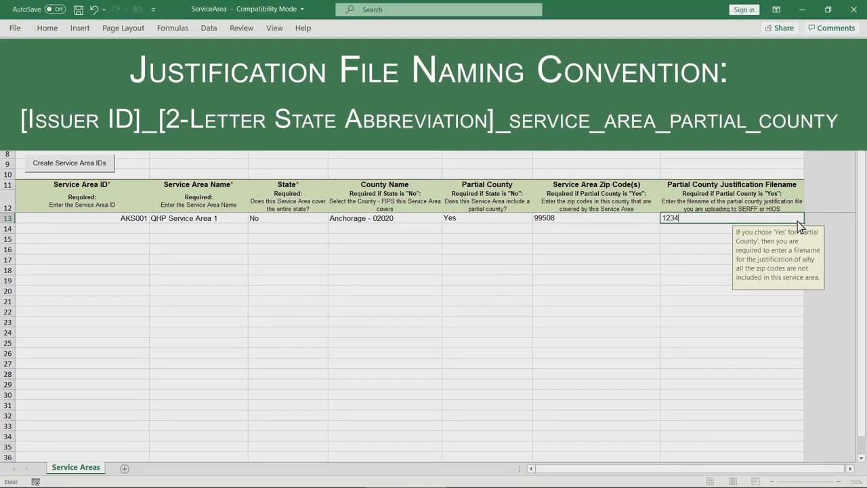
pyautogui.write('5_AK_se')
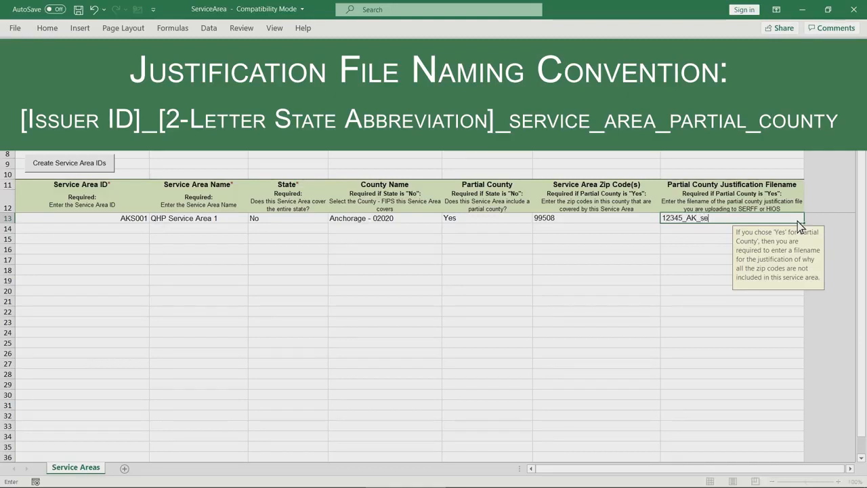
pyautogui.write('rvice_area_partial_county')
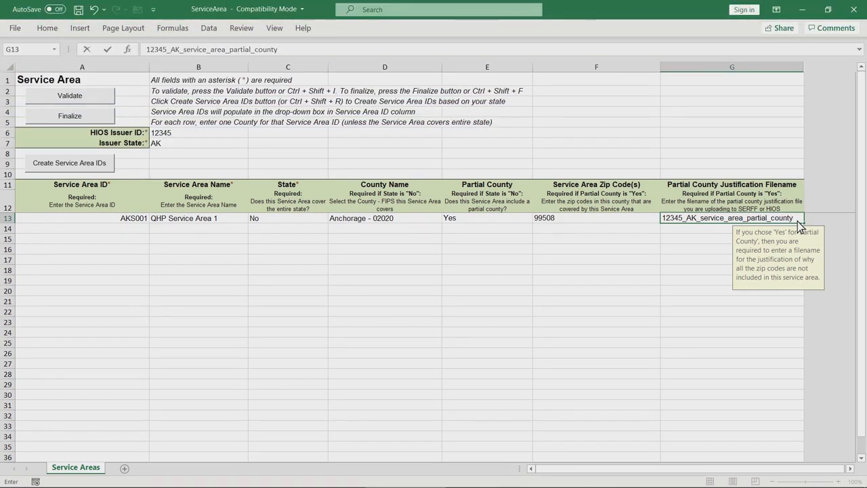
# Fill row 14 with service area ID AKS002, name "QHP Service Area 2", and Yes for covering the entire state.
pyautogui.click(129, 229)
pyautogui.click(154, 228)
pyautogui.click(143, 245)
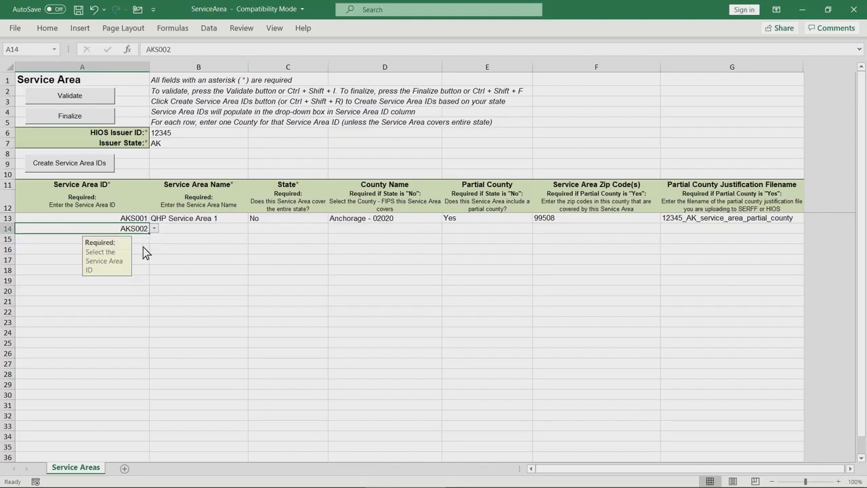
pyautogui.click(247, 230)
pyautogui.write('QHP Service Area 2')
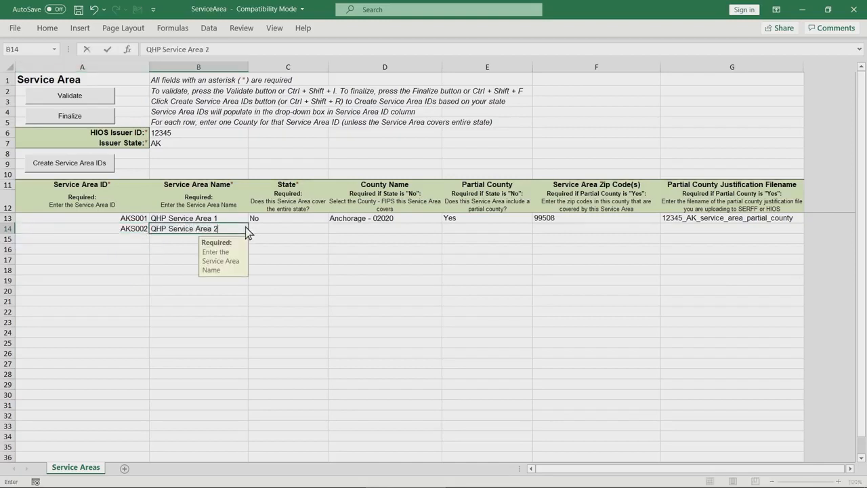
pyautogui.click(318, 230)
pyautogui.click(333, 229)
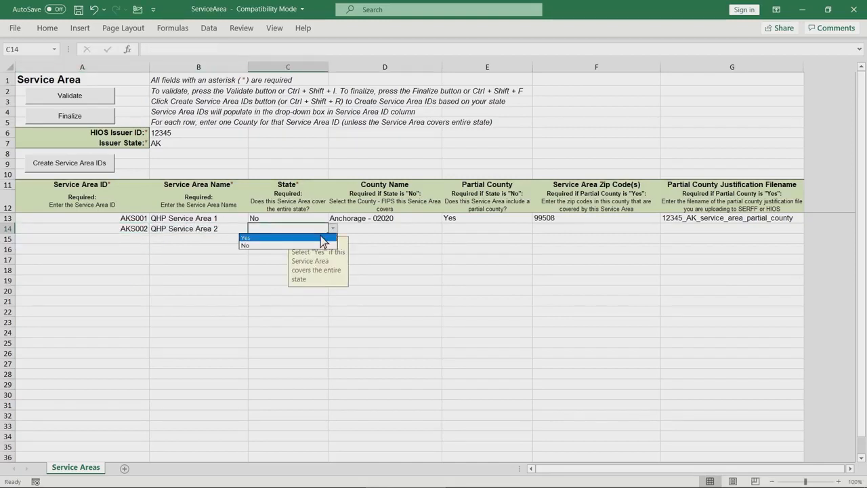
pyautogui.click(321, 238)
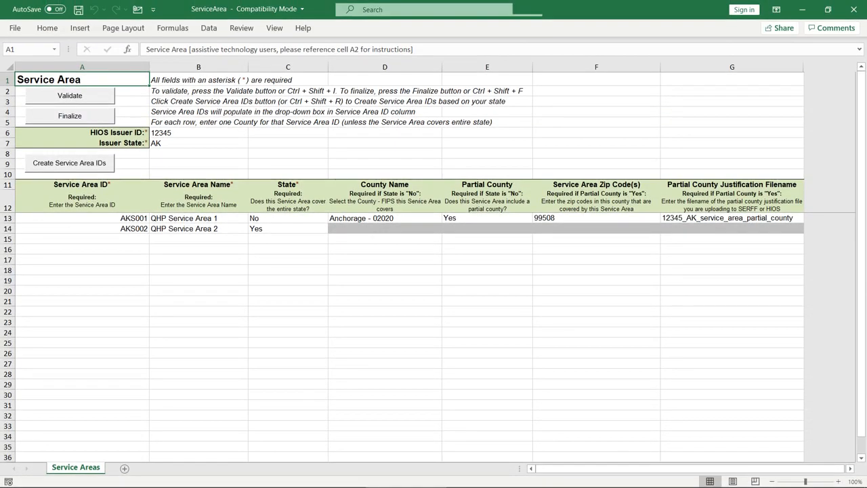
# Validate the completed Service Area template and dismiss the result message.
pyautogui.click(93, 99)
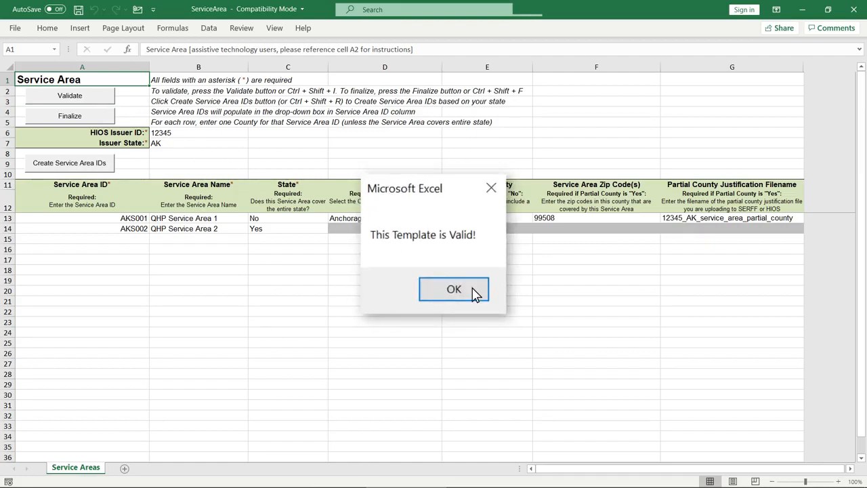
pyautogui.click(454, 289)
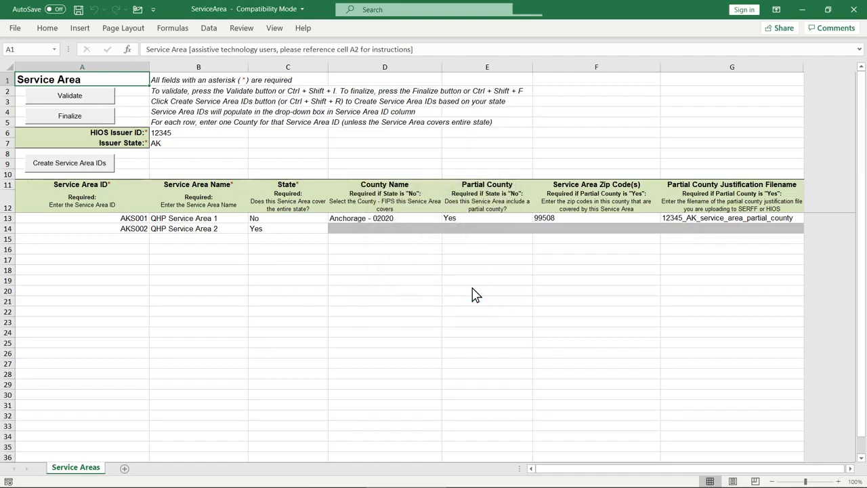